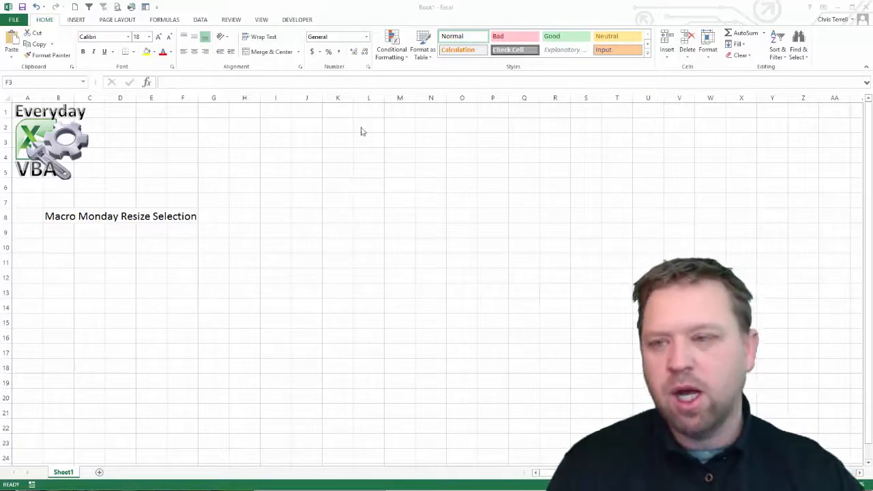
Step: Assign the ResizeSelection macro to the VBA logo picture from the Developer commands and return to the cells
left_click(95, 276)
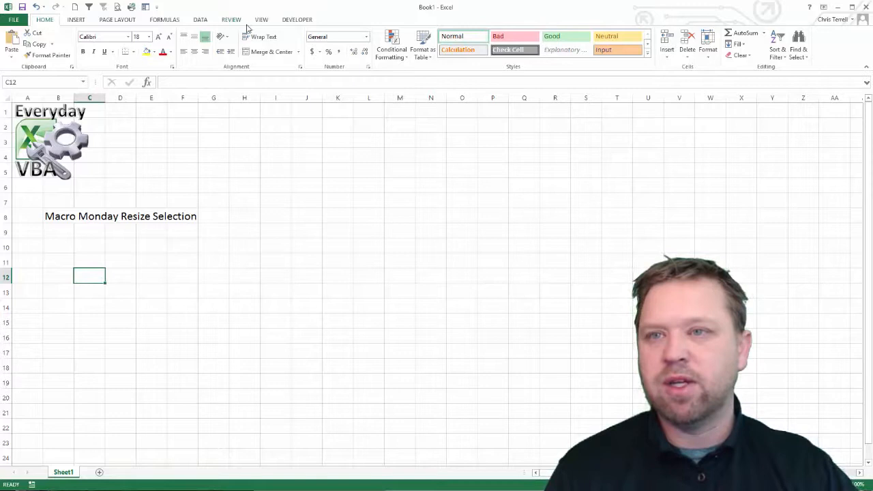
left_click(297, 20)
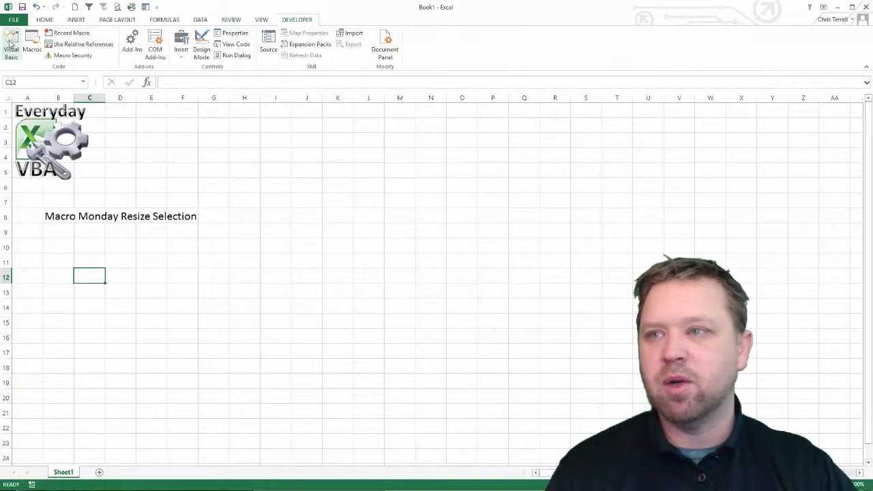
right_click(58, 154)
left_click(99, 271)
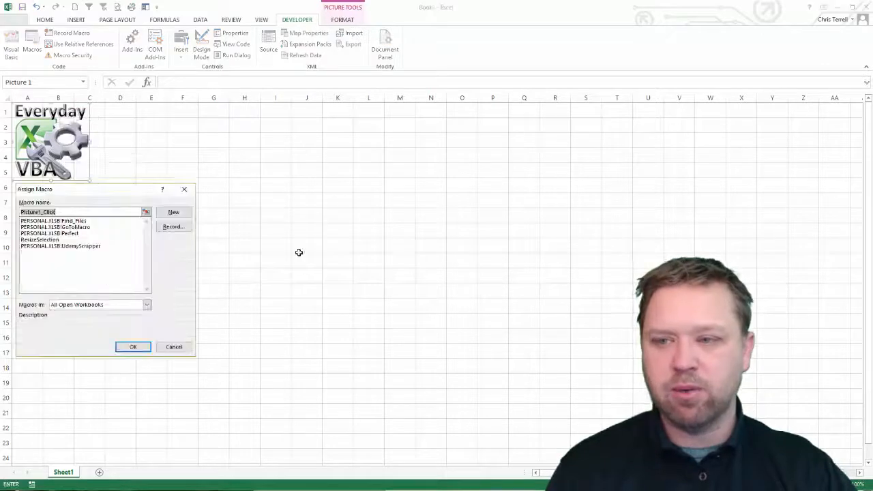
left_click(54, 235)
left_click(49, 240)
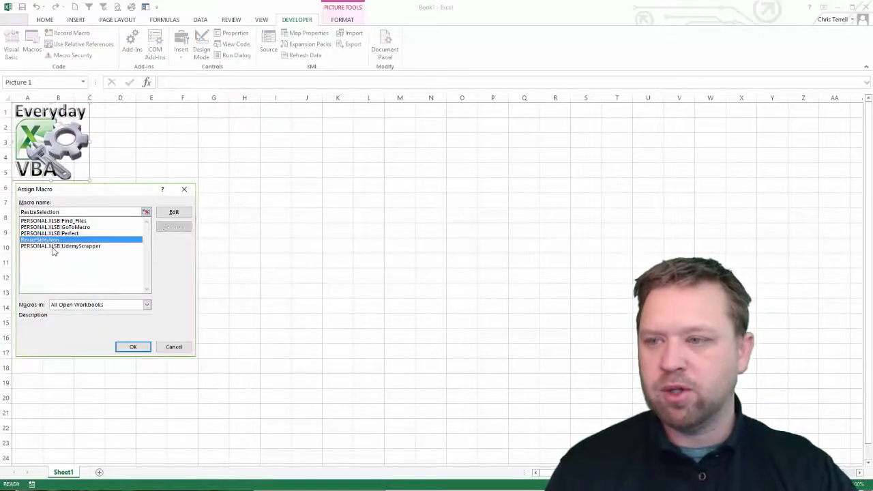
left_click(135, 347)
left_click(196, 275)
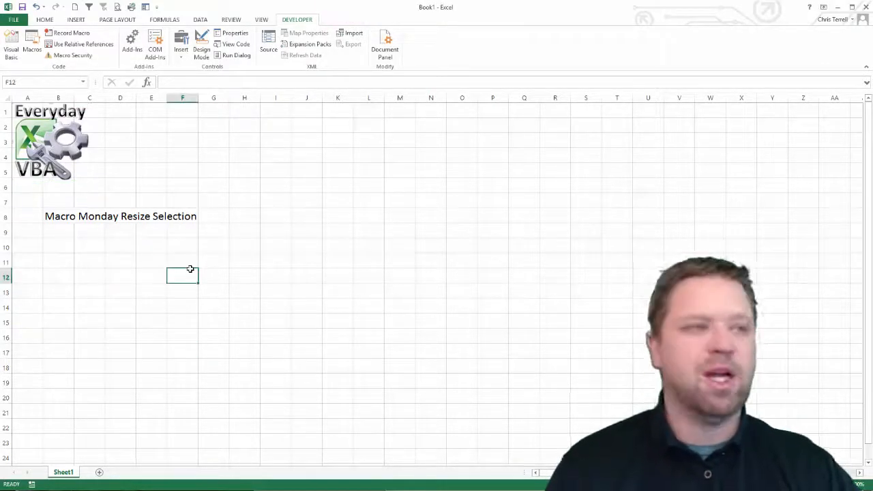
Step: From C11, resize the selection to five by five via the logo's macro, then to two by two (C11:D12)
left_click(95, 256)
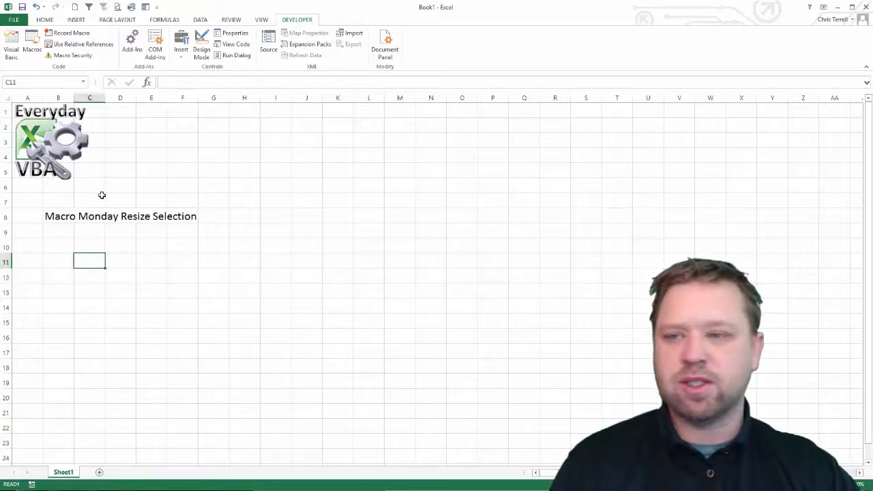
left_click(52, 143)
type("5")
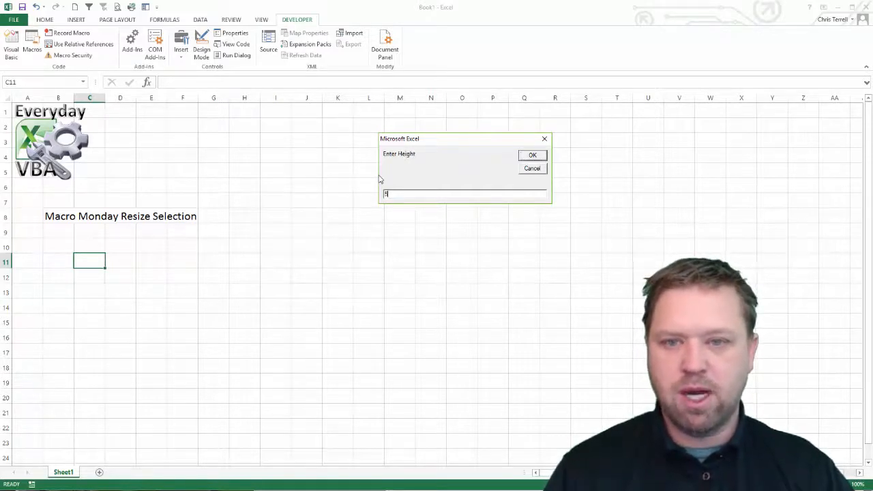
key("Return")
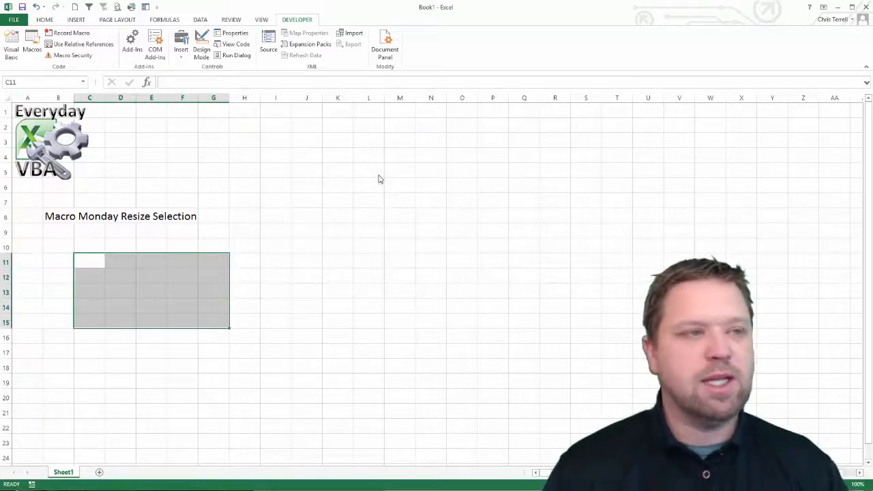
left_click(64, 136)
type("2")
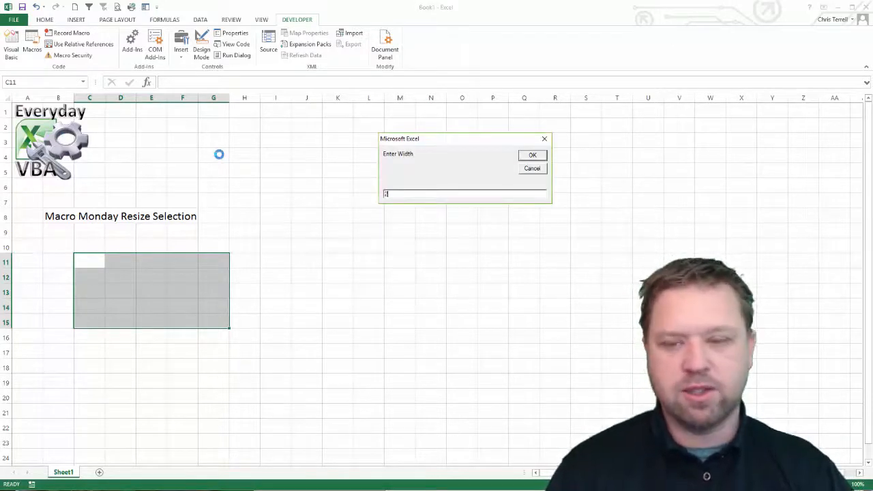
key("Return")
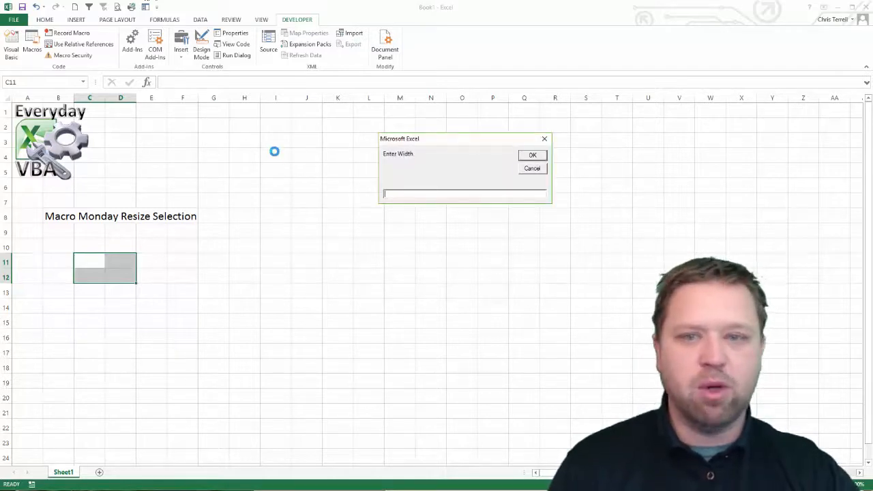
Step: Submit an empty width and a text height so the macro shows its Could Not resize message
key("Return")
type("Tex")
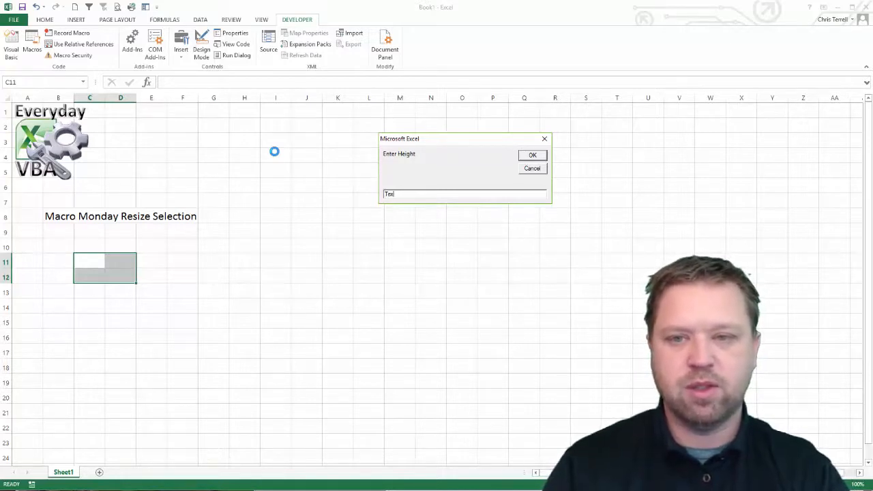
key("Return")
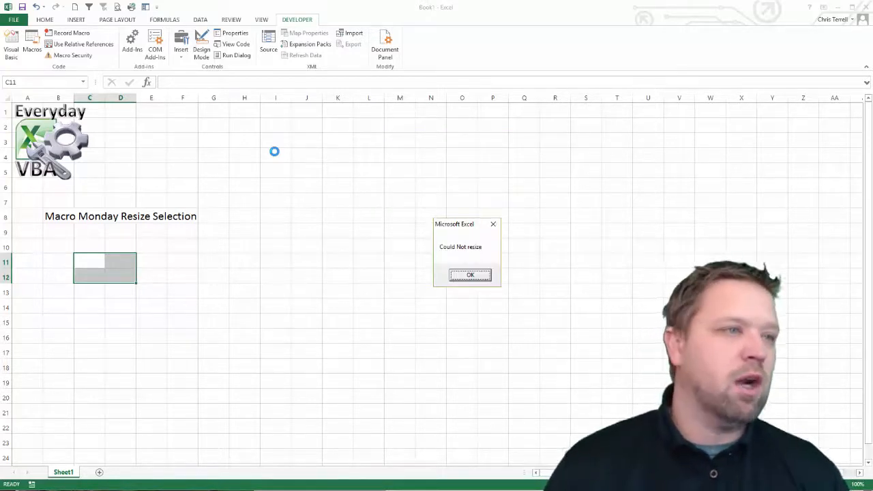